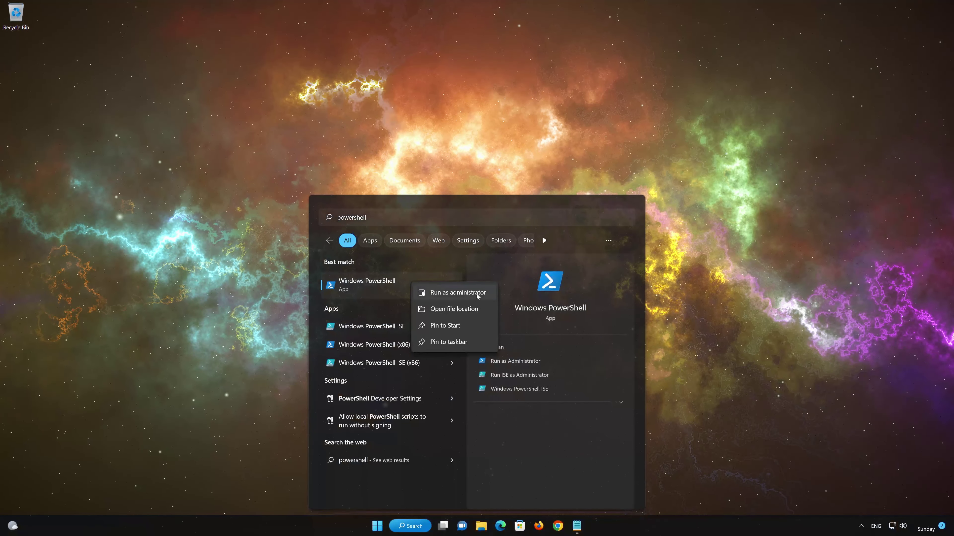
- Launch Windows PowerShell with administrator rights, allow it to make changes, and move its window towards the middle of the desktop
{"action": "left_click", "coordinate": [476, 294]}
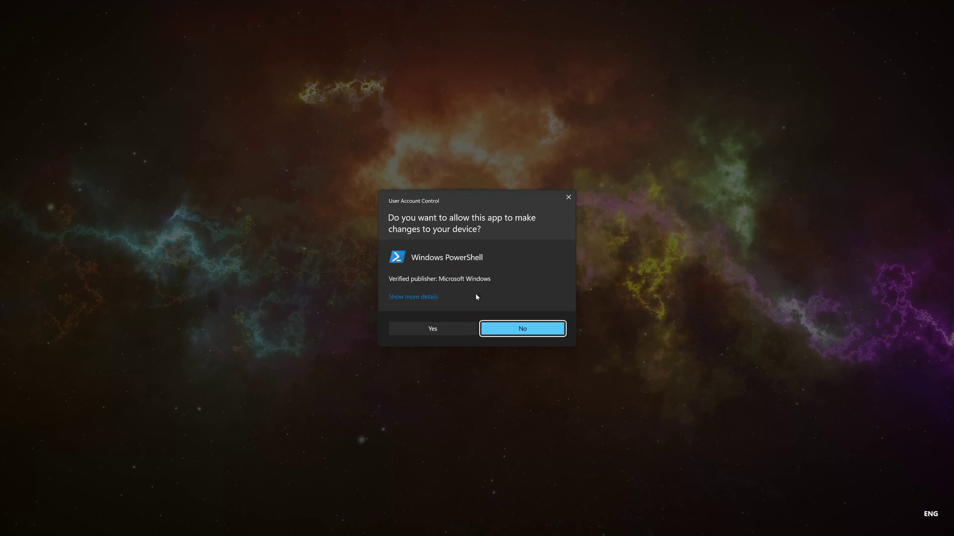
{"action": "left_click", "coordinate": [441, 331]}
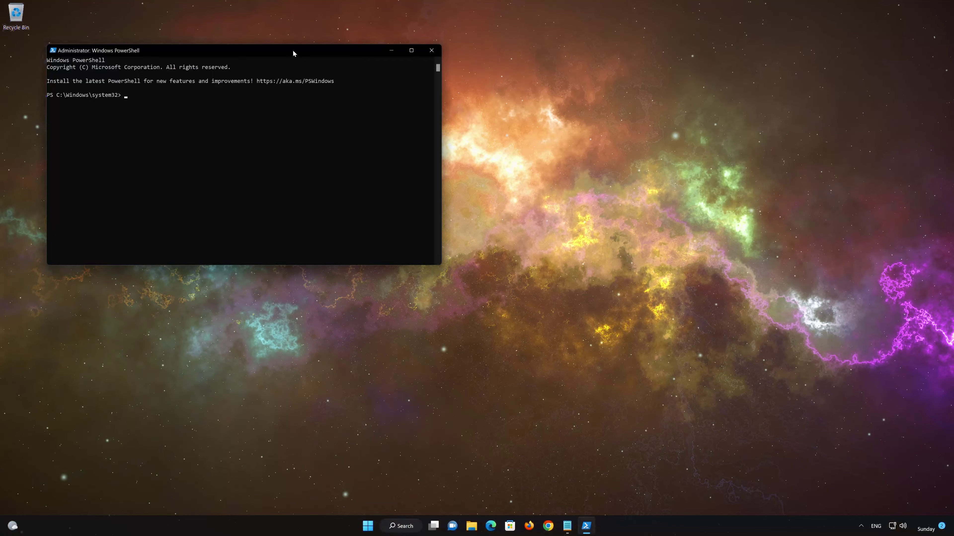
{"action": "left_click_drag", "start_coordinate": [294, 52], "coordinate": [558, 138]}
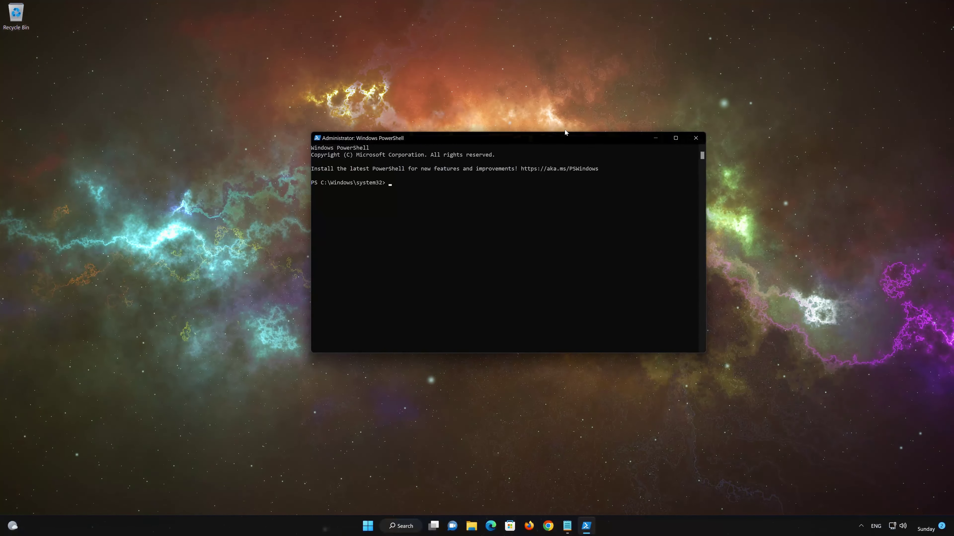
- Switch to Notepad, copy the whole list of commands from net stop bits to net start cryptsvc, and minimize it
{"action": "left_click", "coordinate": [567, 526]}
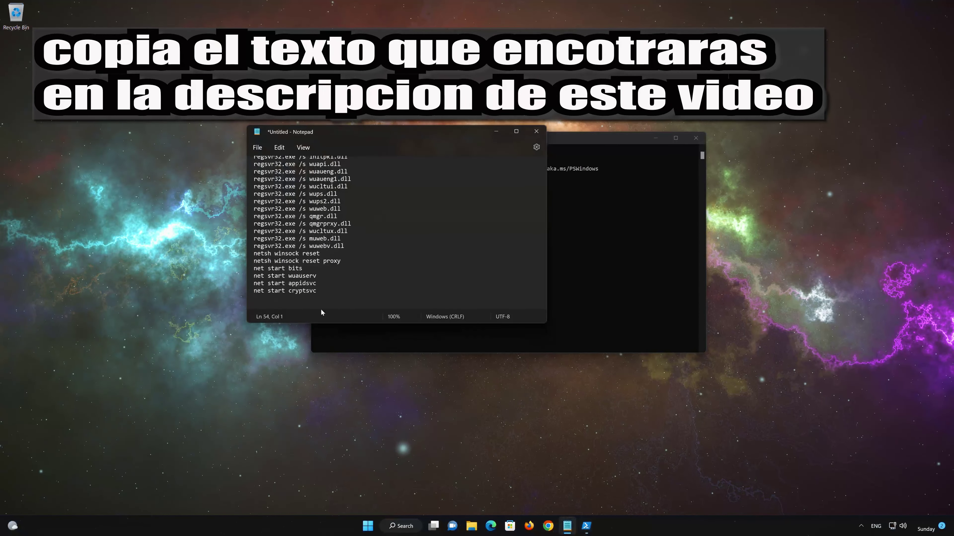
{"action": "left_click_drag", "start_coordinate": [316, 290], "coordinate": [254, 165]}
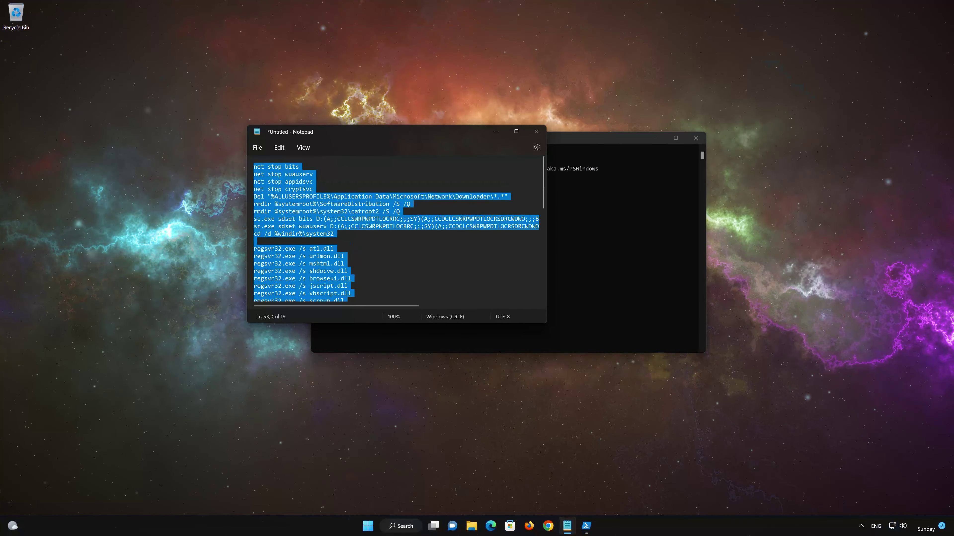
{"action": "right_click", "coordinate": [284, 185]}
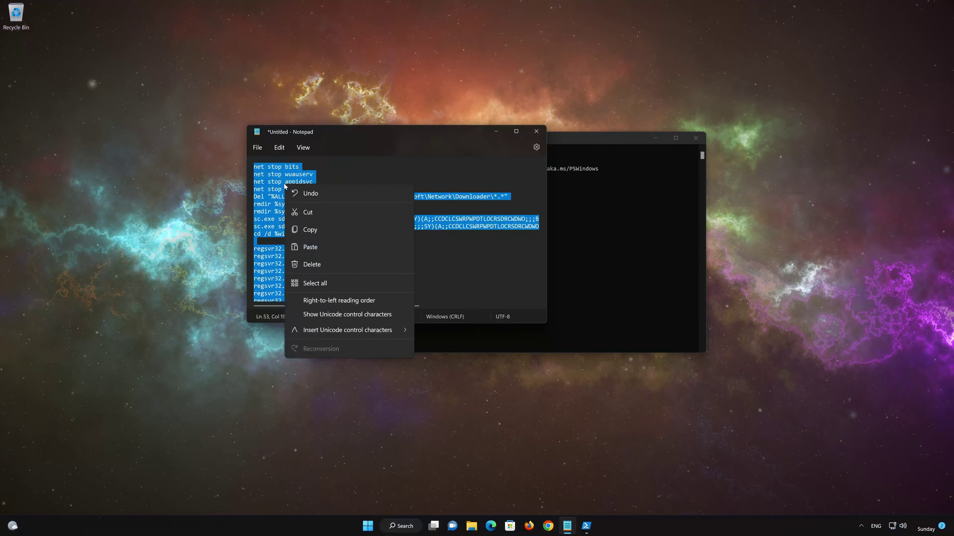
{"action": "left_click", "coordinate": [306, 230]}
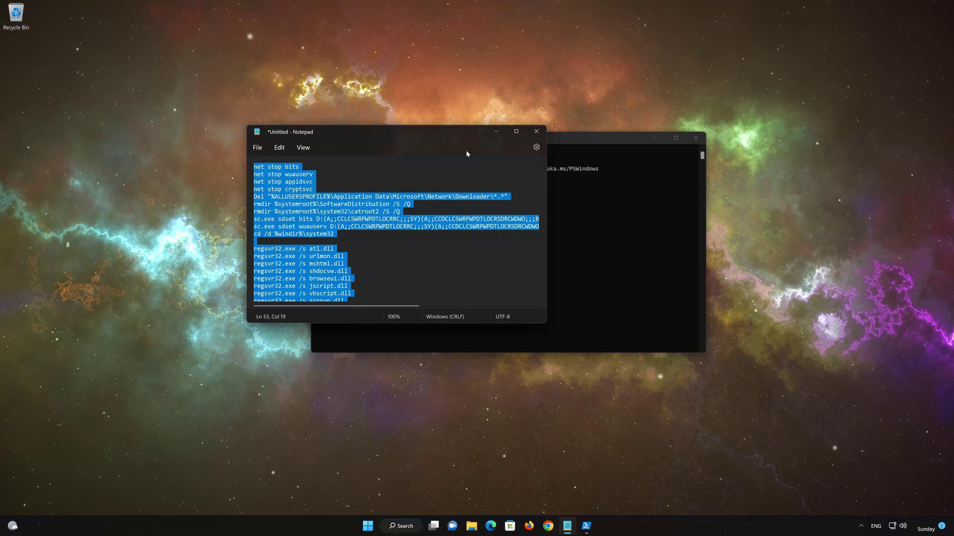
{"action": "left_click", "coordinate": [496, 132]}
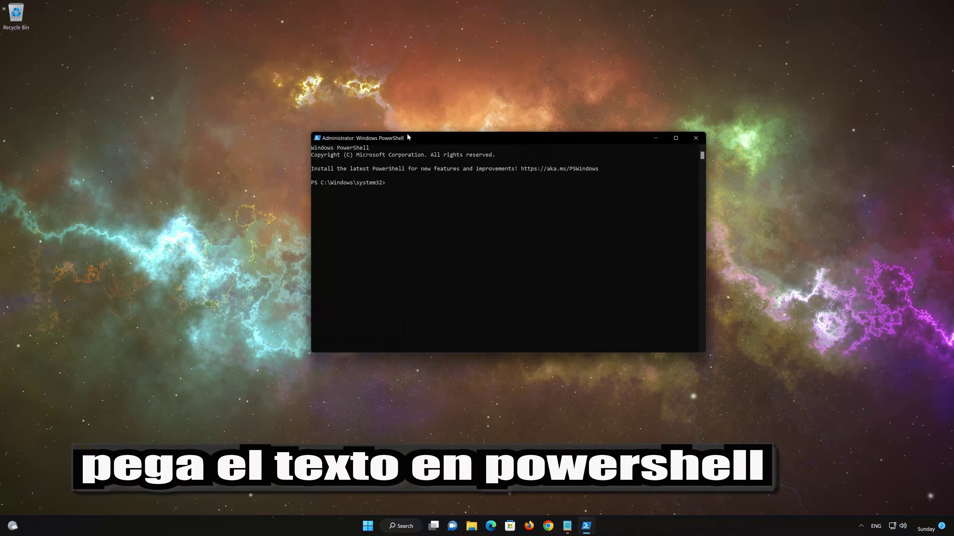
- Paste the copied commands into the administrator PowerShell window to run them, and end the session with exit
{"action": "right_click", "coordinate": [416, 141]}
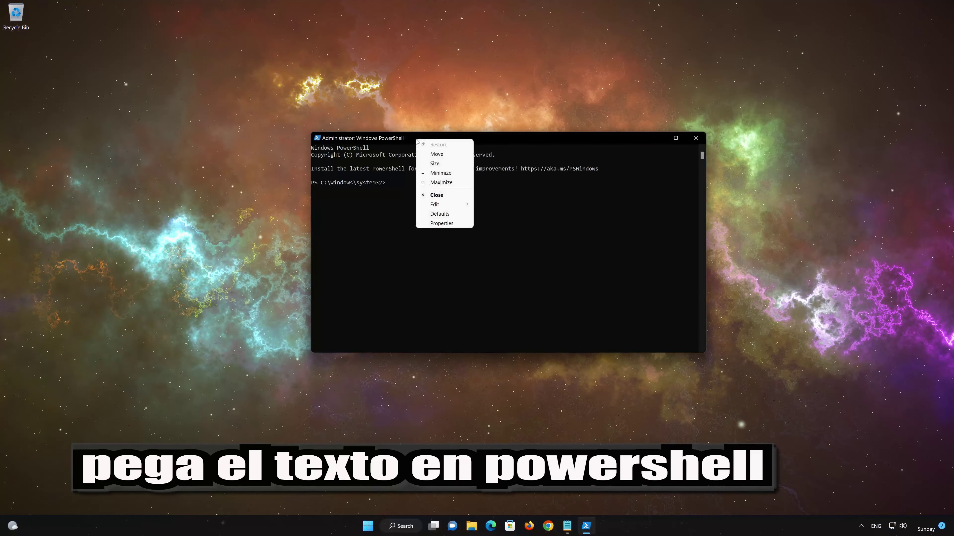
{"action": "mouse_move", "coordinate": [435, 206]}
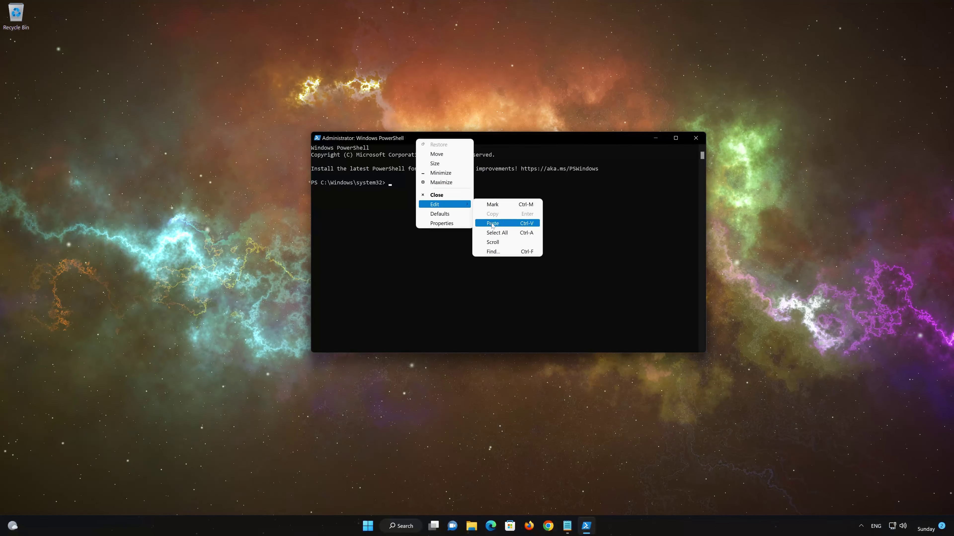
{"action": "left_click", "coordinate": [519, 223]}
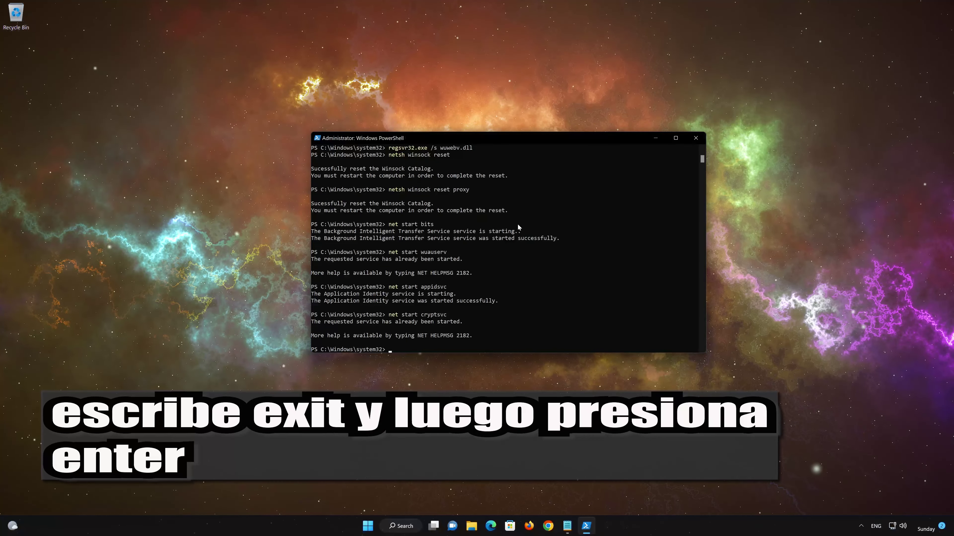
{"action": "type", "text": "xit"}
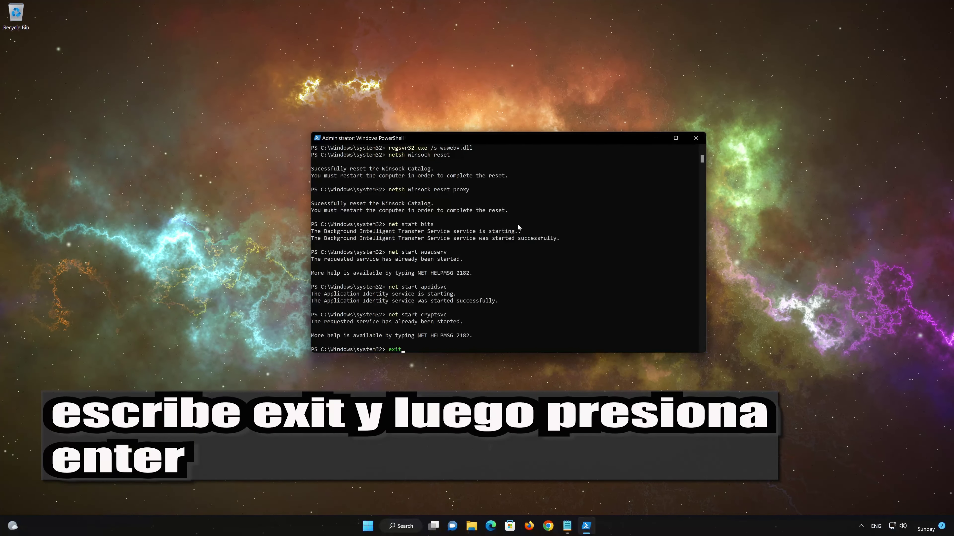
{"action": "key", "text": "Return"}
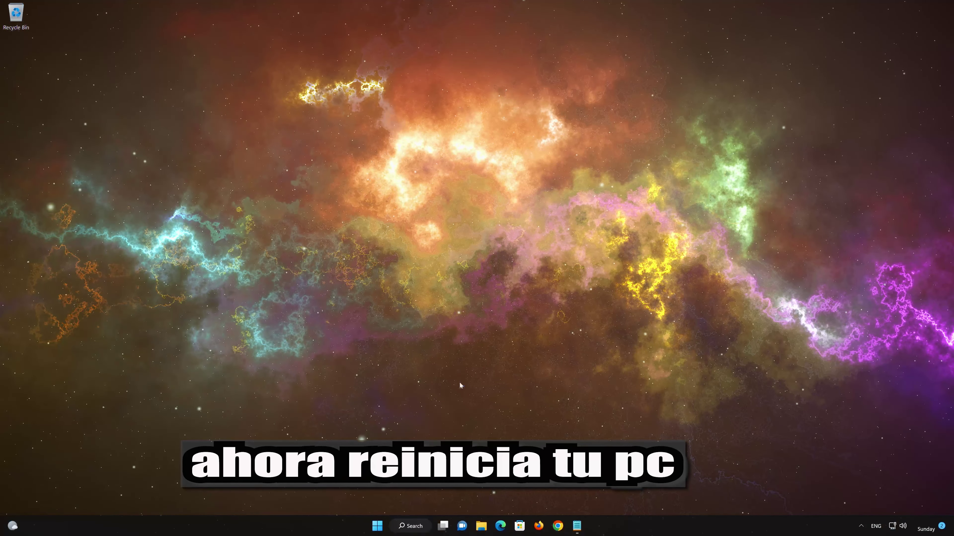
- Restart the PC
{"action": "left_click", "coordinate": [377, 526]}
{"action": "left_click", "coordinate": [584, 496]}
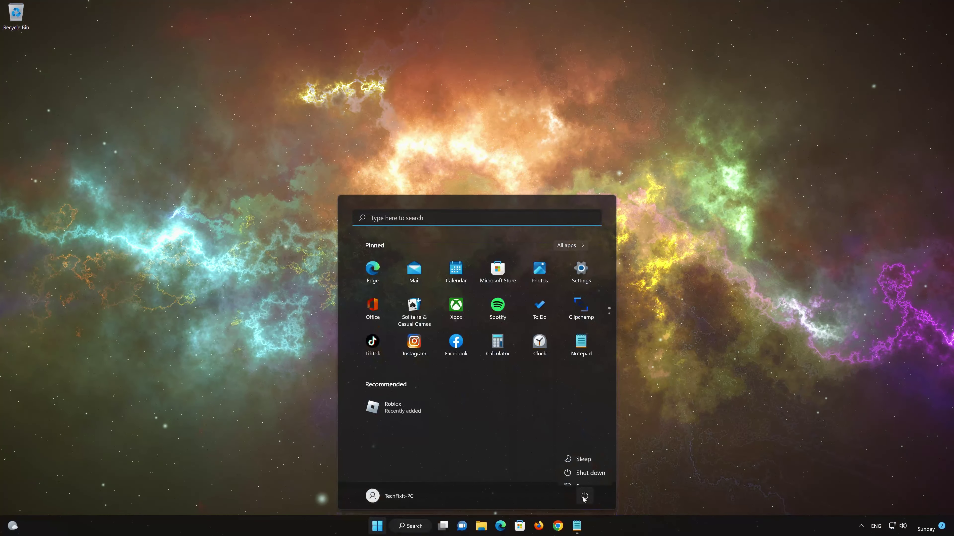
{"action": "left_click", "coordinate": [584, 478]}
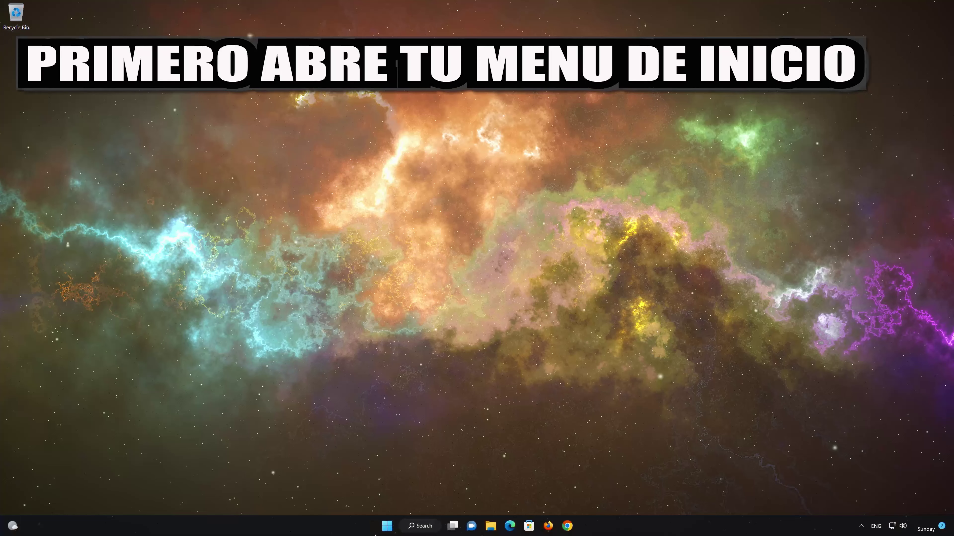
- Run the Windows Update troubleshooter from the other troubleshooters in the system settings
{"action": "left_click", "coordinate": [381, 528]}
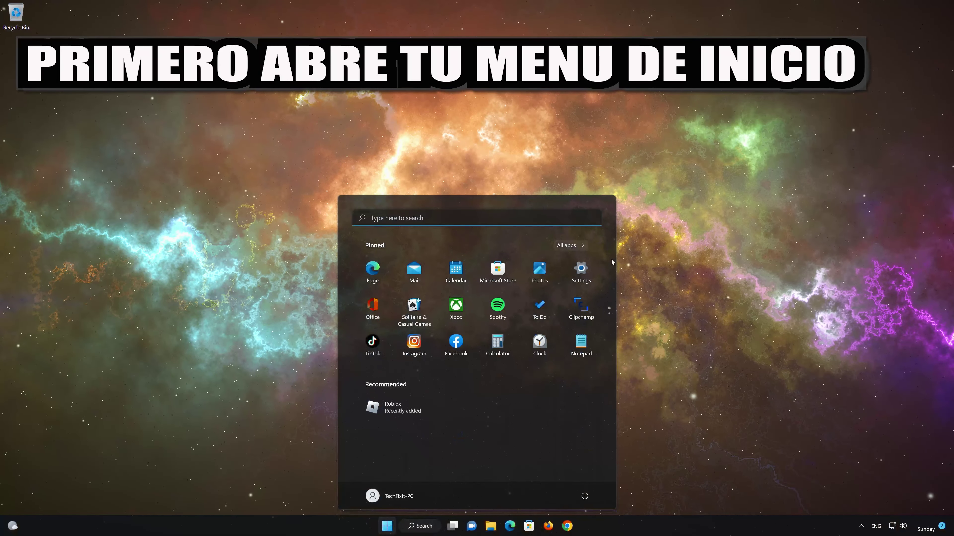
{"action": "left_click", "coordinate": [587, 280]}
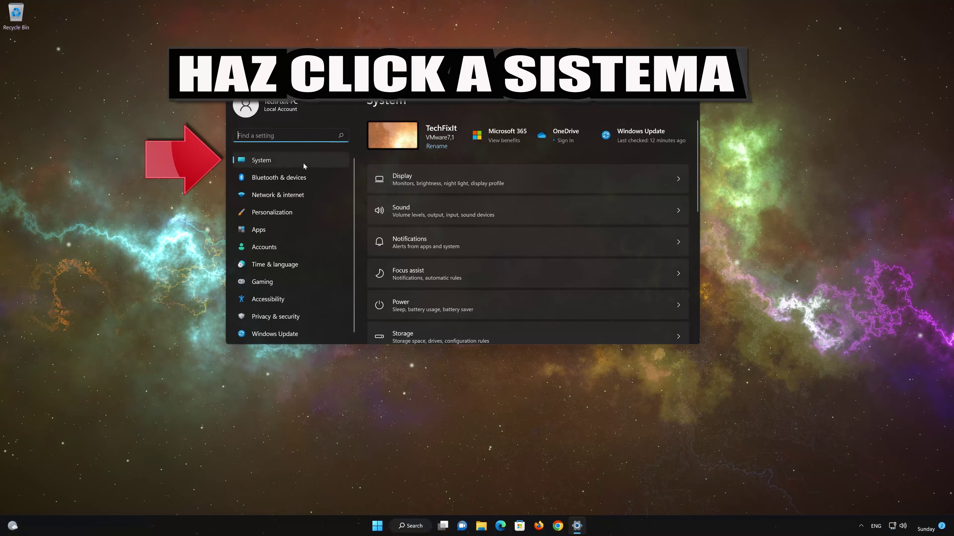
{"action": "scroll", "coordinate": [433, 206], "scroll_direction": "down", "scroll_amount": 5}
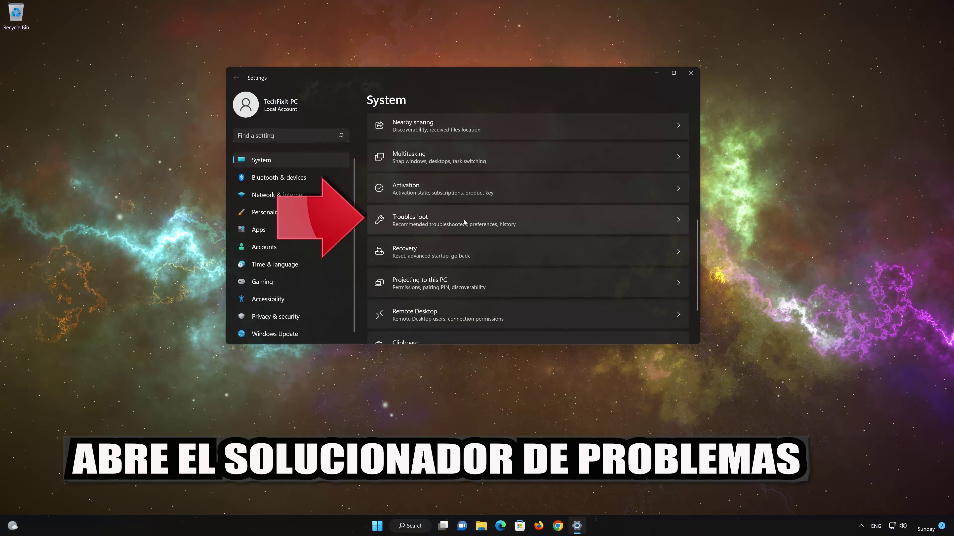
{"action": "left_click", "coordinate": [495, 218]}
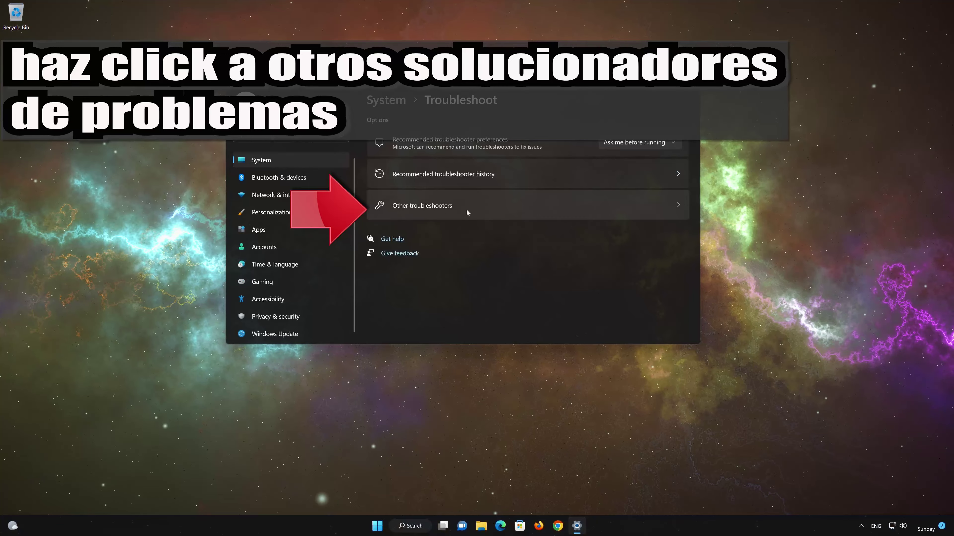
{"action": "left_click", "coordinate": [500, 210]}
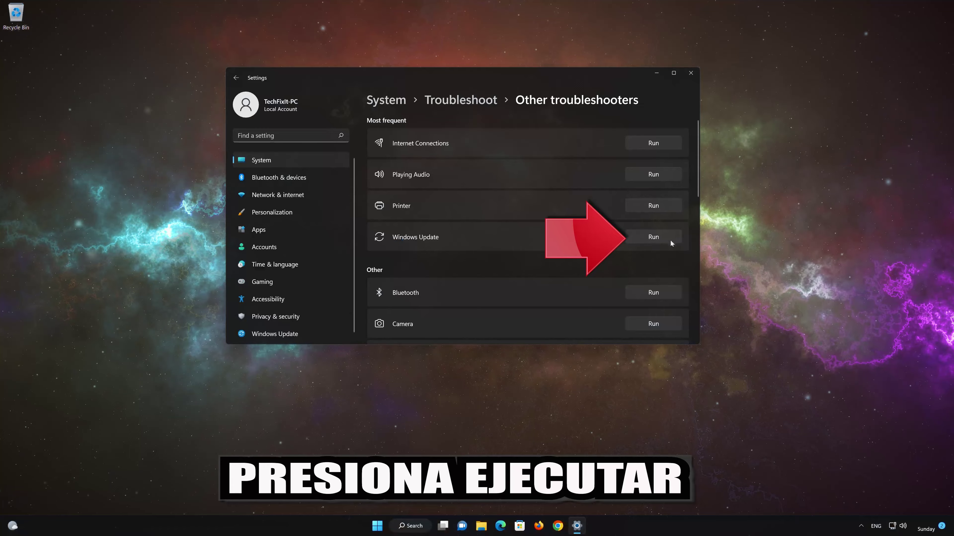
{"action": "left_click", "coordinate": [661, 237]}
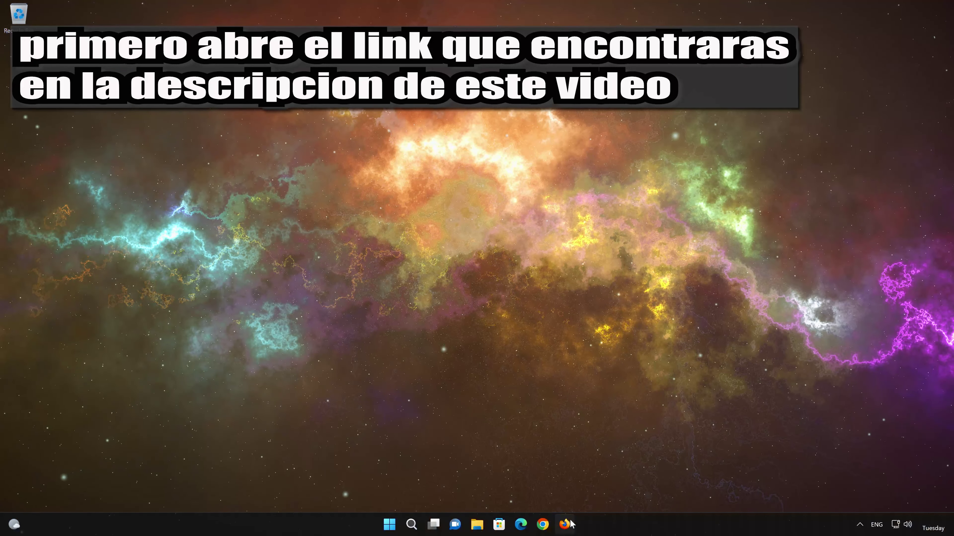
- Switch to Firefox and load the copied link to Microsoft's Download Windows 11 page
{"action": "left_click", "coordinate": [565, 524]}
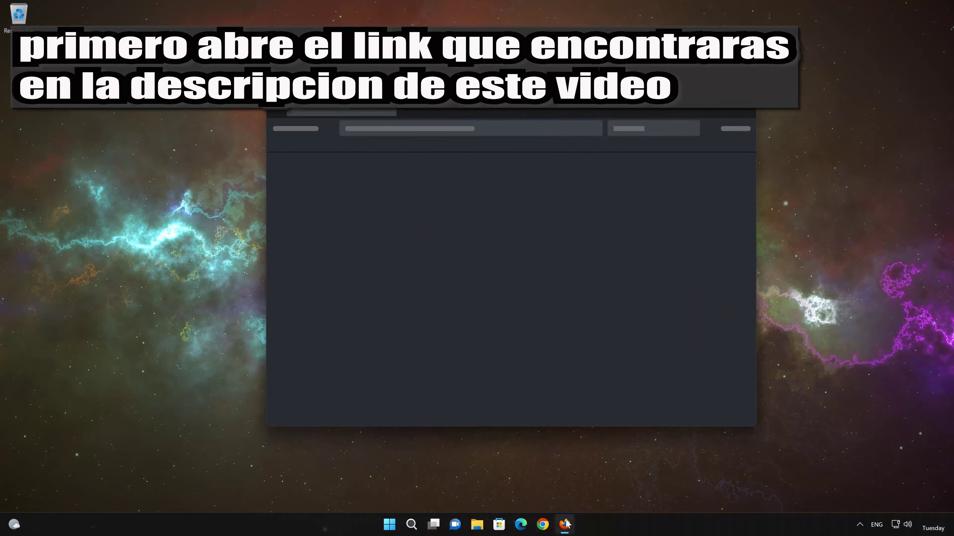
{"action": "right_click", "coordinate": [445, 127]}
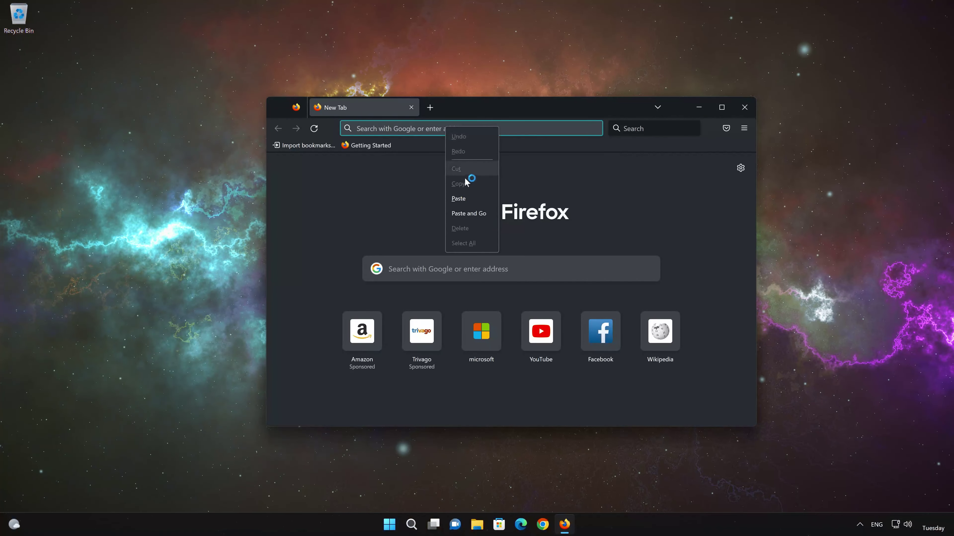
{"action": "left_click", "coordinate": [468, 213]}
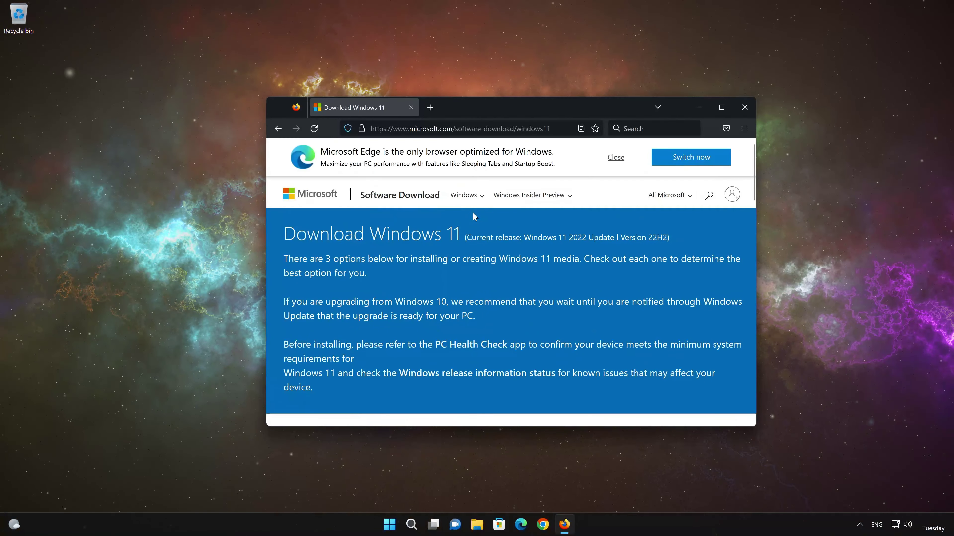
- Download the media creation tool offered under Create Windows 11 Installation Media, and close the browser
{"action": "scroll", "coordinate": [473, 213], "scroll_direction": "down", "scroll_amount": 10}
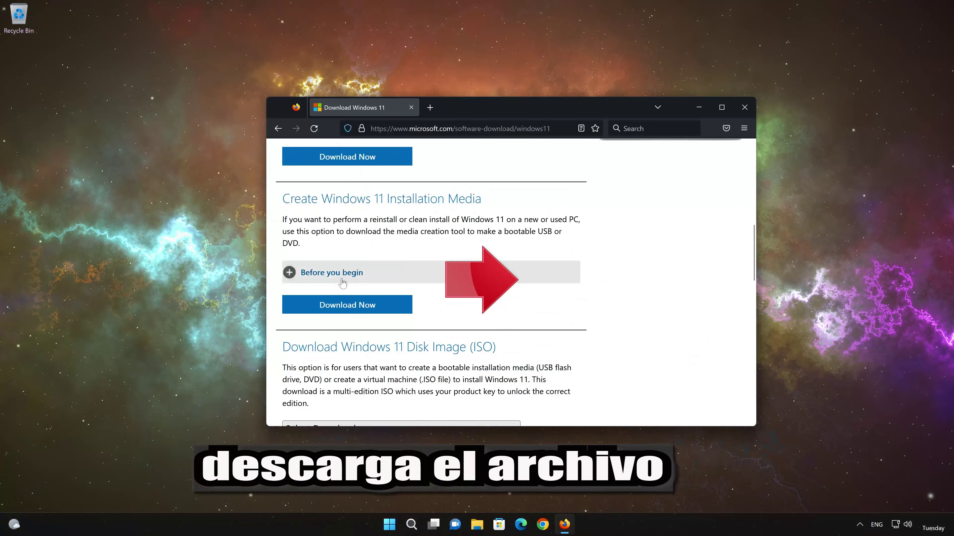
{"action": "left_click", "coordinate": [363, 307]}
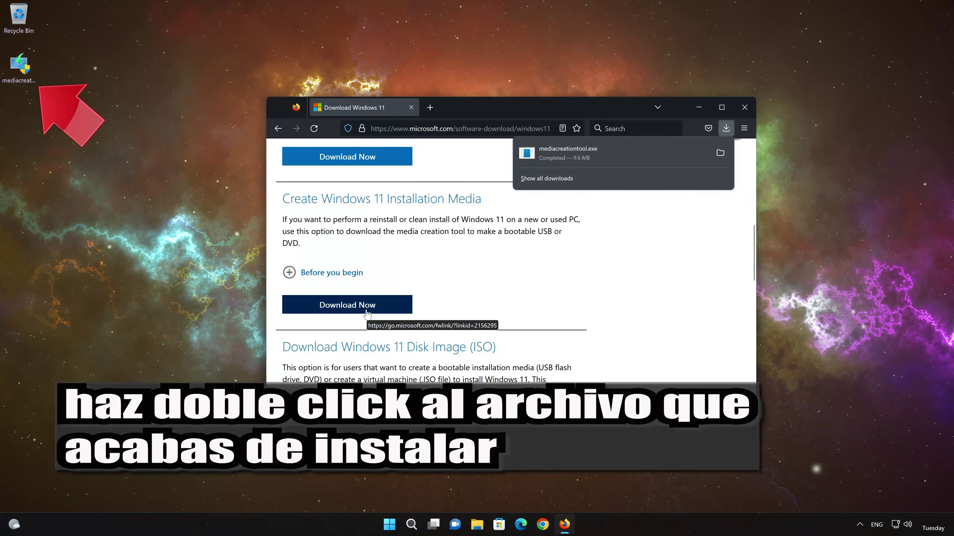
{"action": "left_click", "coordinate": [745, 107]}
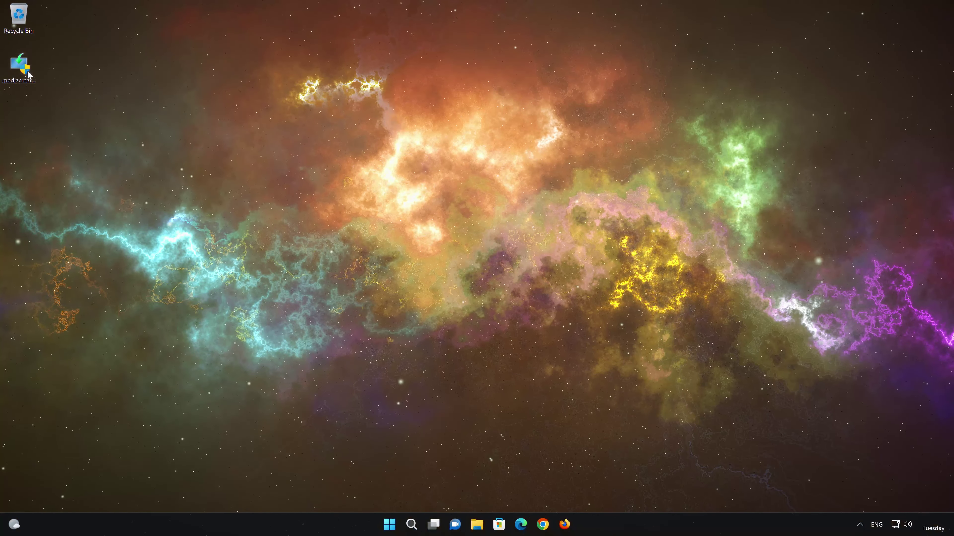
- Launch the downloaded media creation tool with permission to make changes, and accept its license terms
{"action": "double_click", "coordinate": [19, 80]}
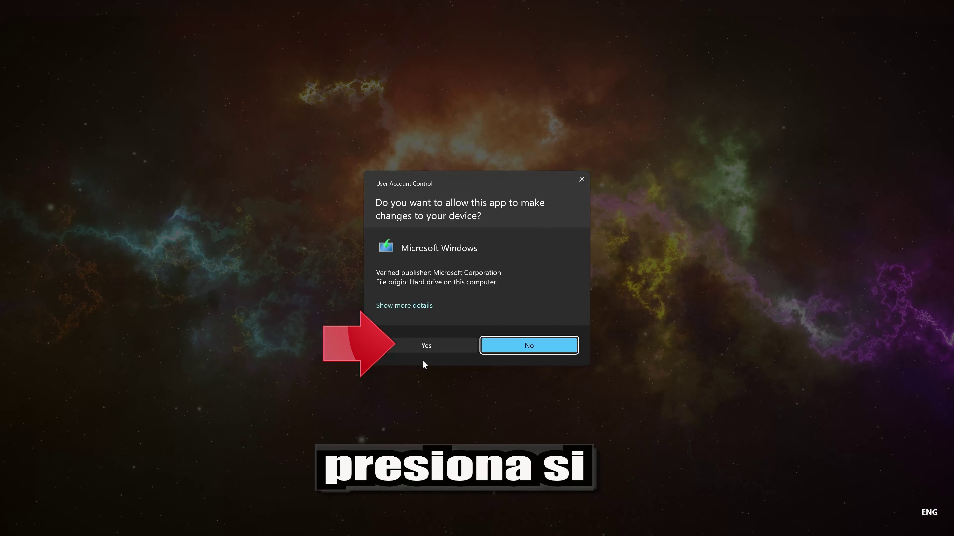
{"action": "left_click", "coordinate": [421, 348]}
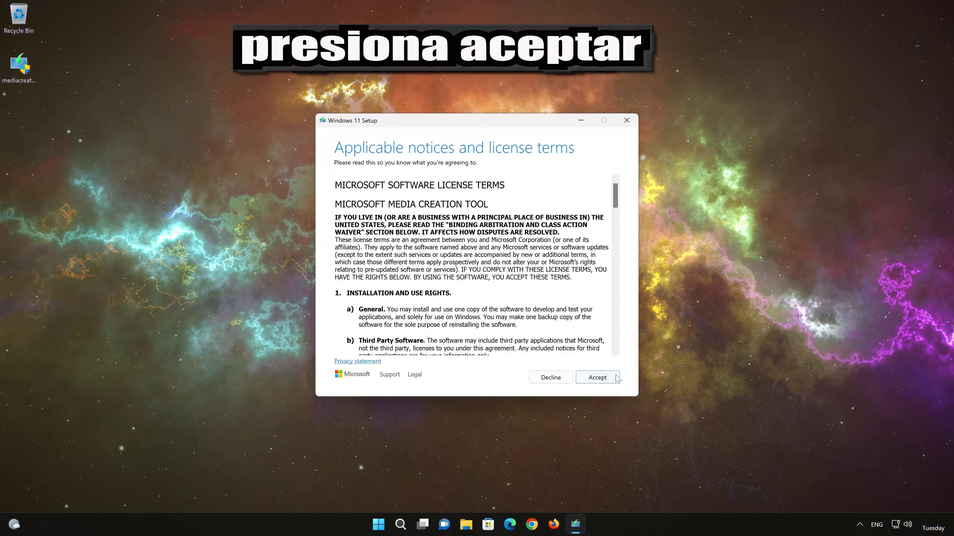
{"action": "left_click", "coordinate": [597, 378]}
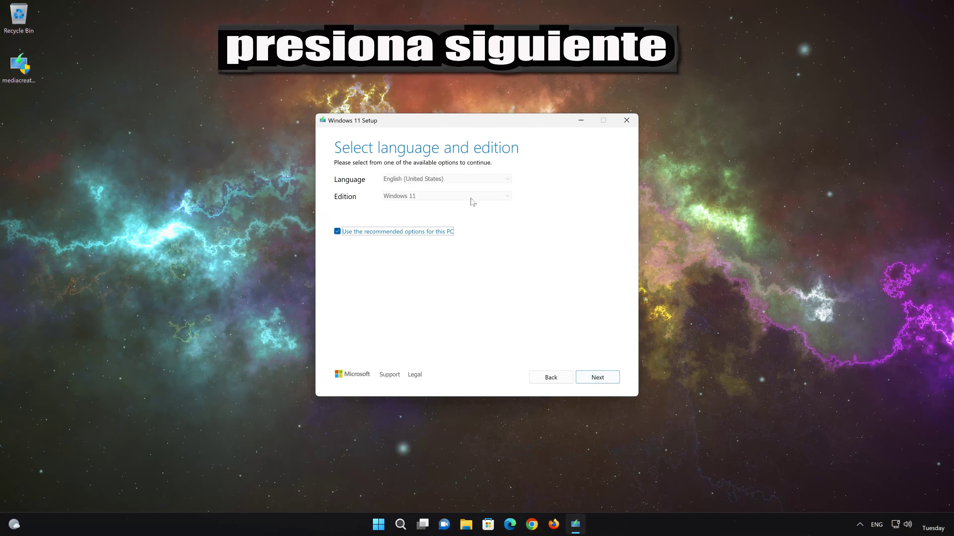
- Keep the recommended language and edition options for this PC, and choose ISO file as the media to use
{"action": "left_click", "coordinate": [610, 381]}
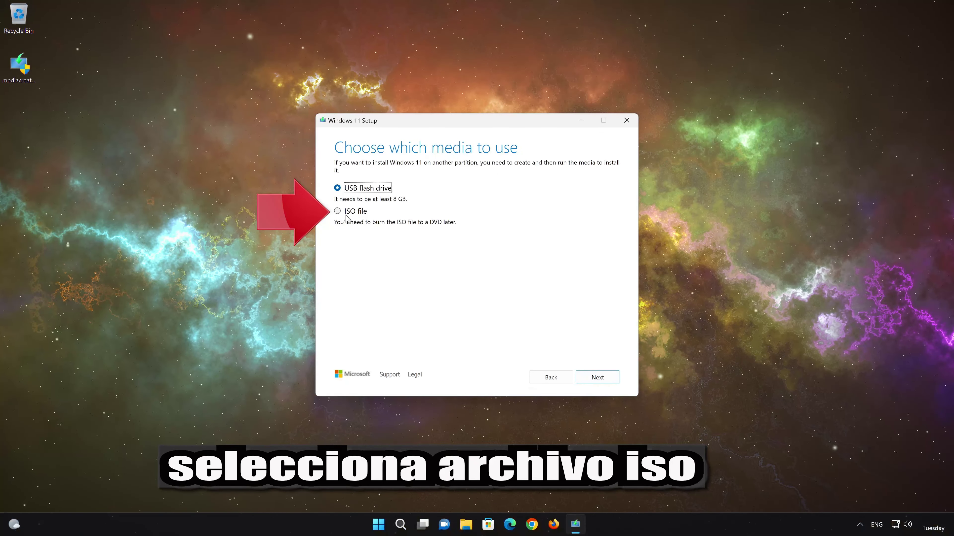
{"action": "left_click", "coordinate": [338, 211]}
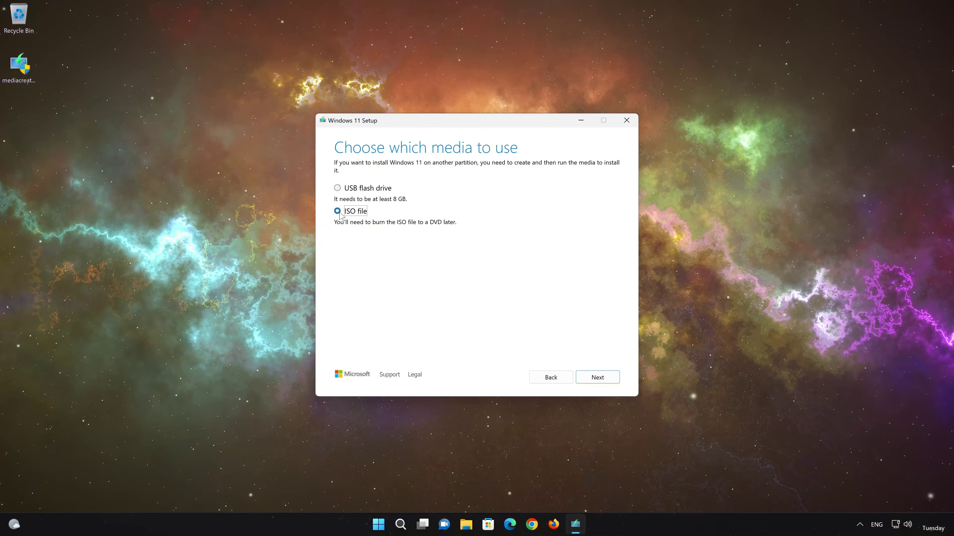
{"action": "left_click", "coordinate": [603, 379]}
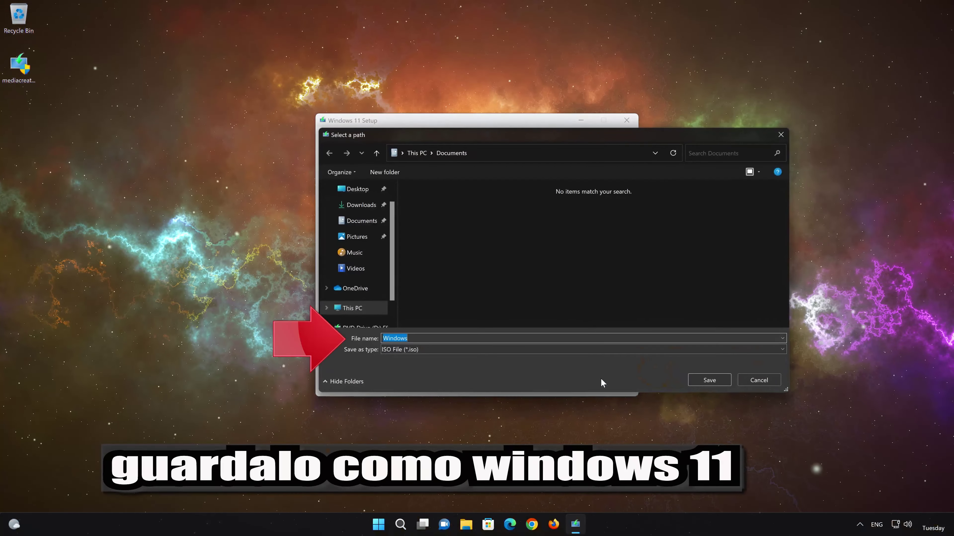
- Save the ISO file to the Desktop as Windows 11, and finish the media creation tool once the file is created
{"action": "key", "text": "End"}
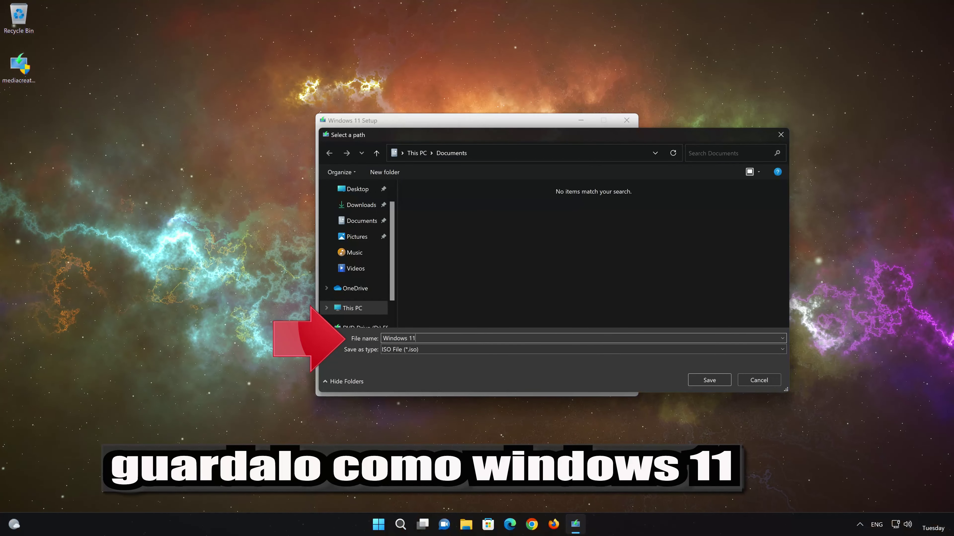
{"action": "type", "text": "11"}
{"action": "left_click", "coordinate": [358, 189]}
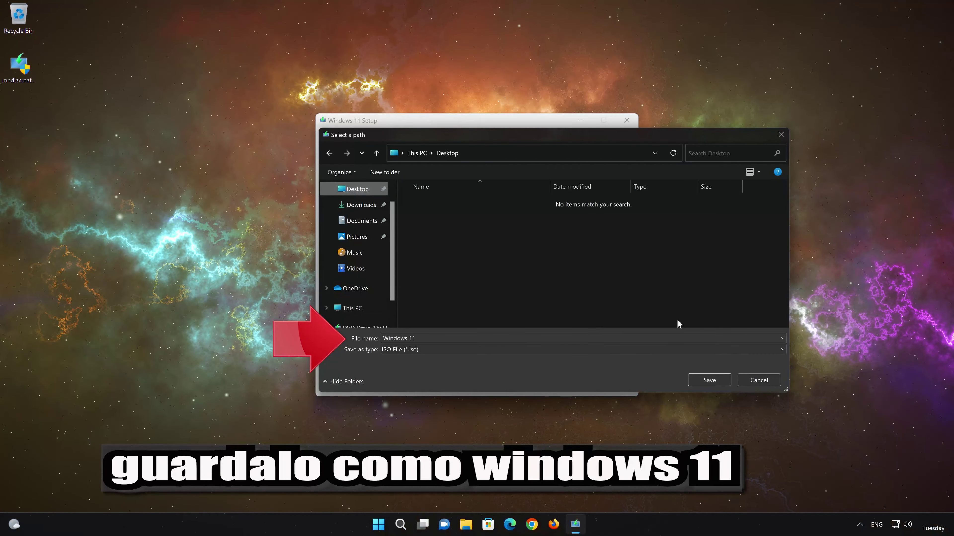
{"action": "left_click", "coordinate": [717, 378]}
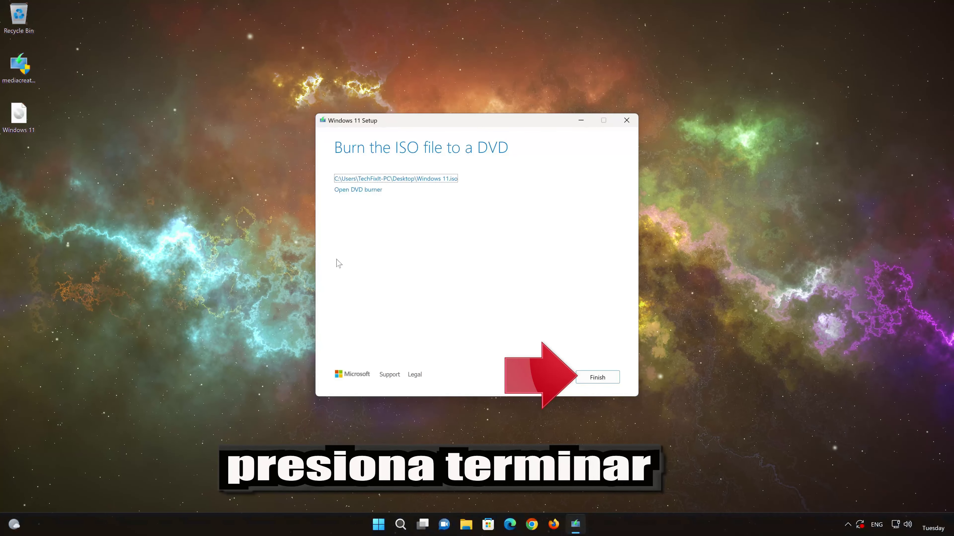
{"action": "left_click", "coordinate": [586, 373]}
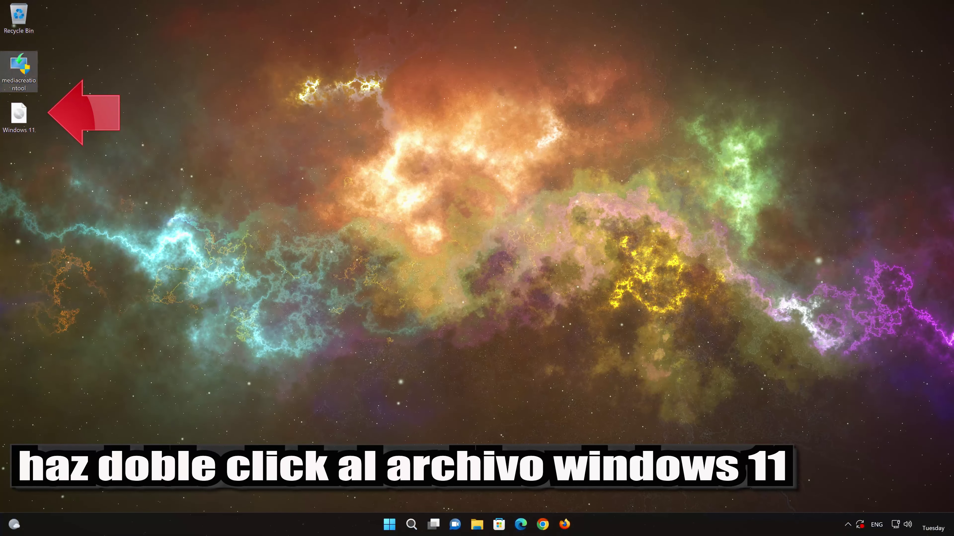
- Mount the Windows 11 ISO from the desktop, run its setup application with permission to make changes, and close the drive's folder window
{"action": "double_click", "coordinate": [17, 123]}
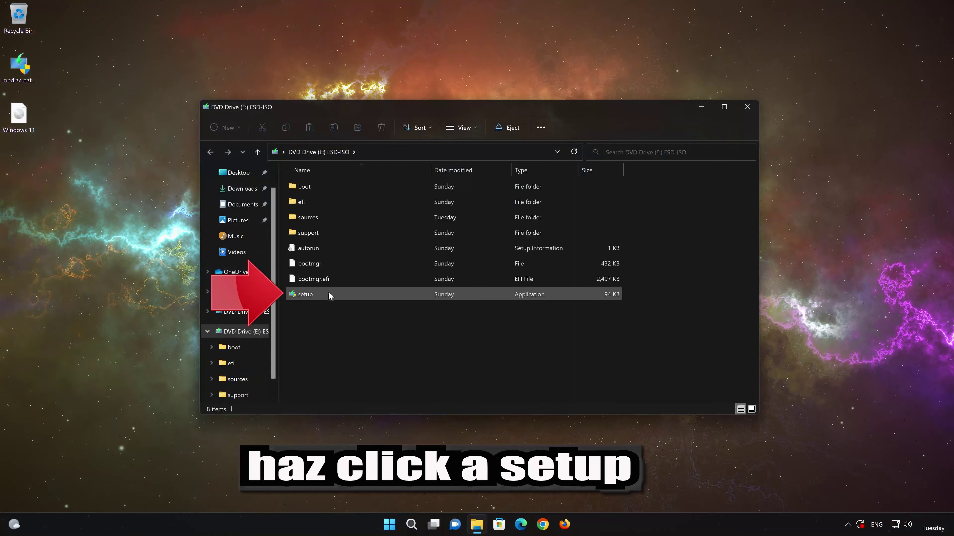
{"action": "double_click", "coordinate": [359, 294]}
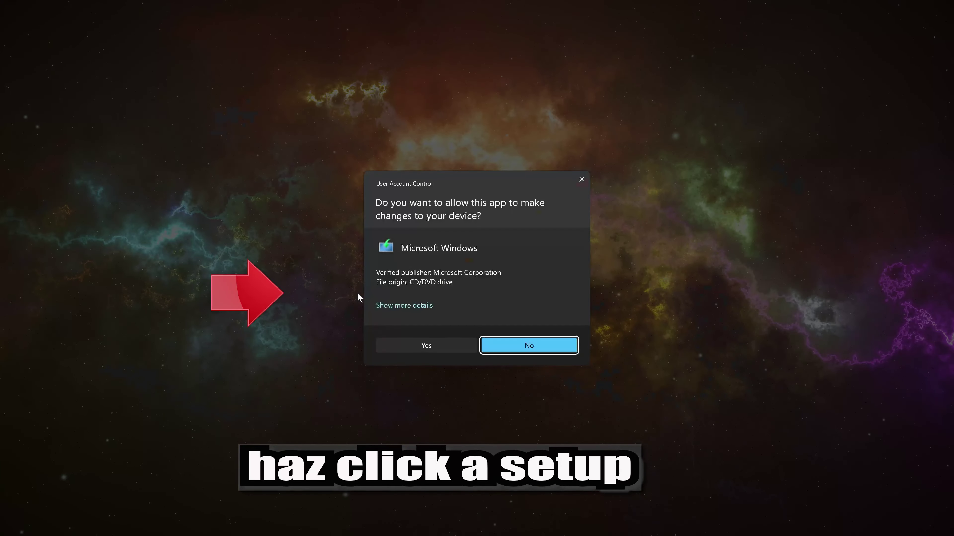
{"action": "left_click", "coordinate": [420, 346]}
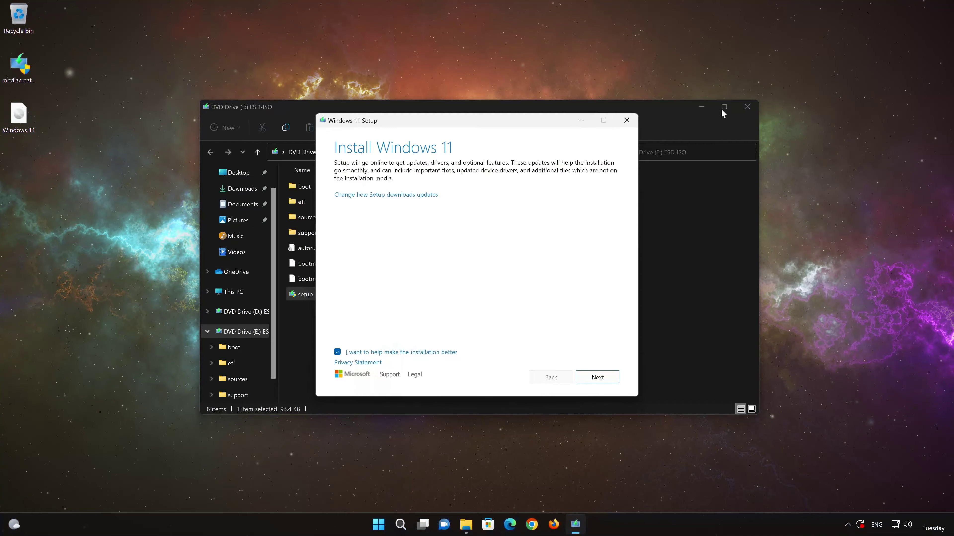
{"action": "left_click", "coordinate": [748, 107]}
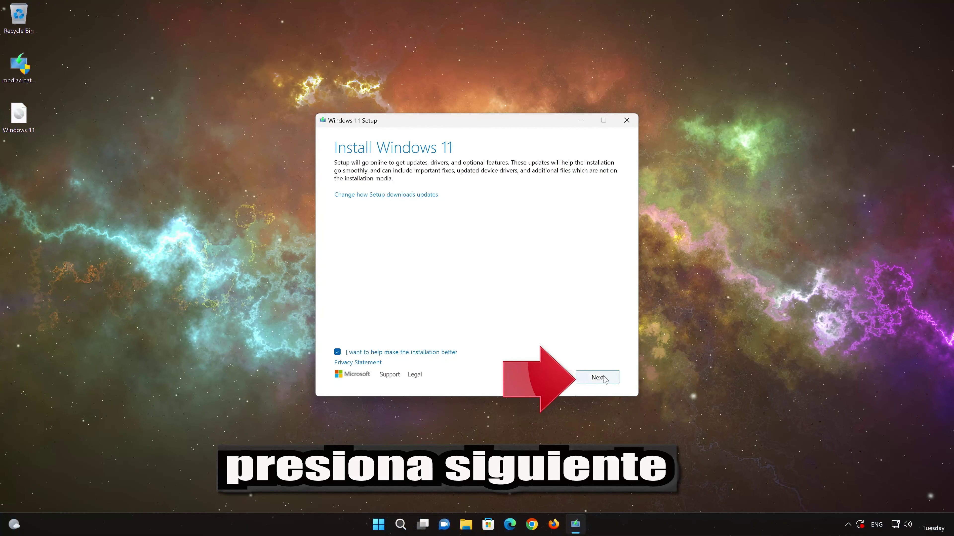
- Proceed through Windows 11 Setup, accept the license terms, and start installing Windows 11 Pro while keeping personal files and apps
{"action": "left_click", "coordinate": [601, 382]}
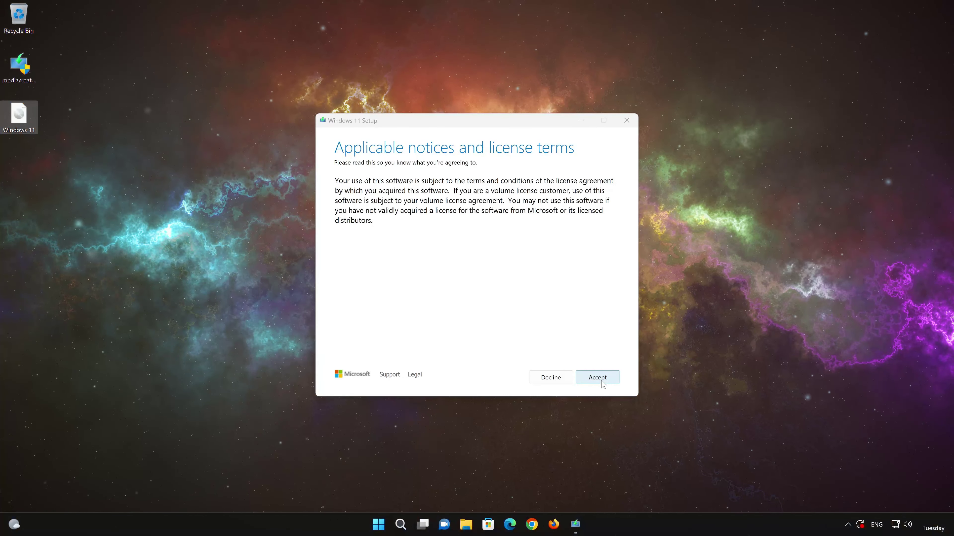
{"action": "left_click", "coordinate": [601, 380]}
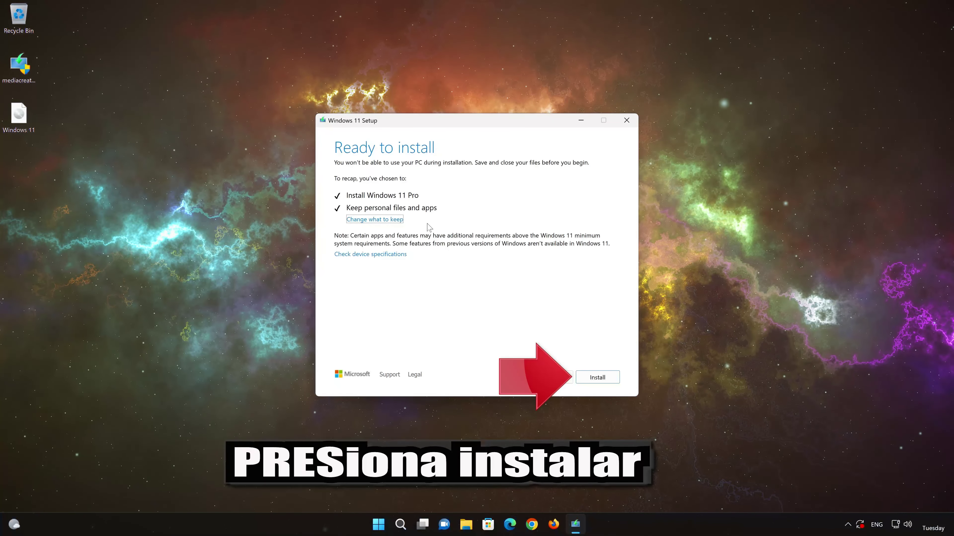
{"action": "left_click", "coordinate": [609, 380]}
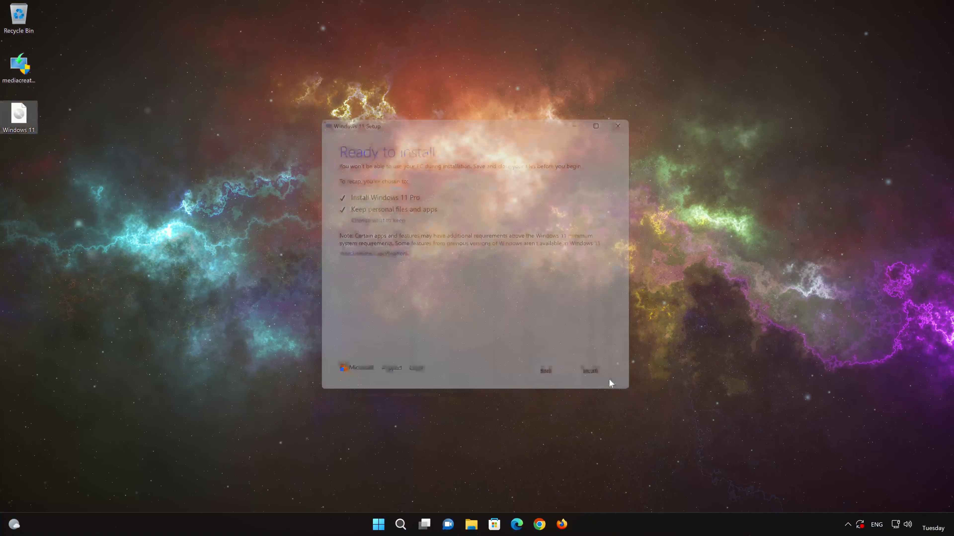